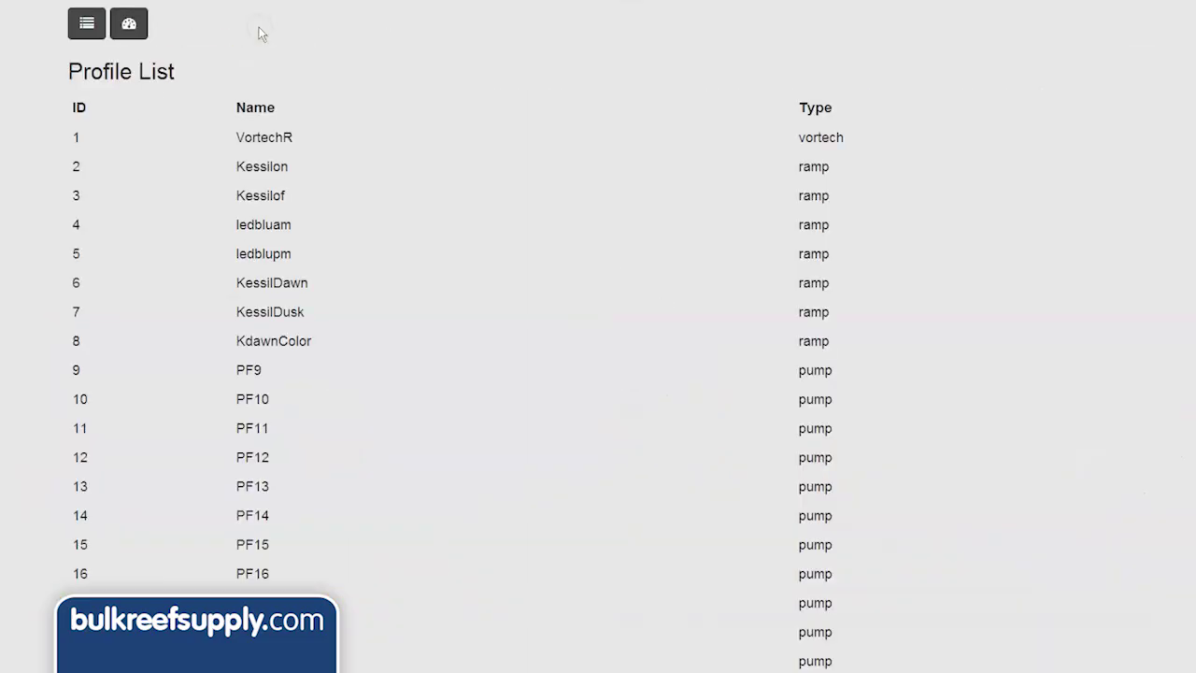
# Step: Configure PF9 as a Ramp profile named KessilDawn, ramp time 120, intensity 0 to 100%
pyautogui.click(268, 370)
pyautogui.click(310, 227)
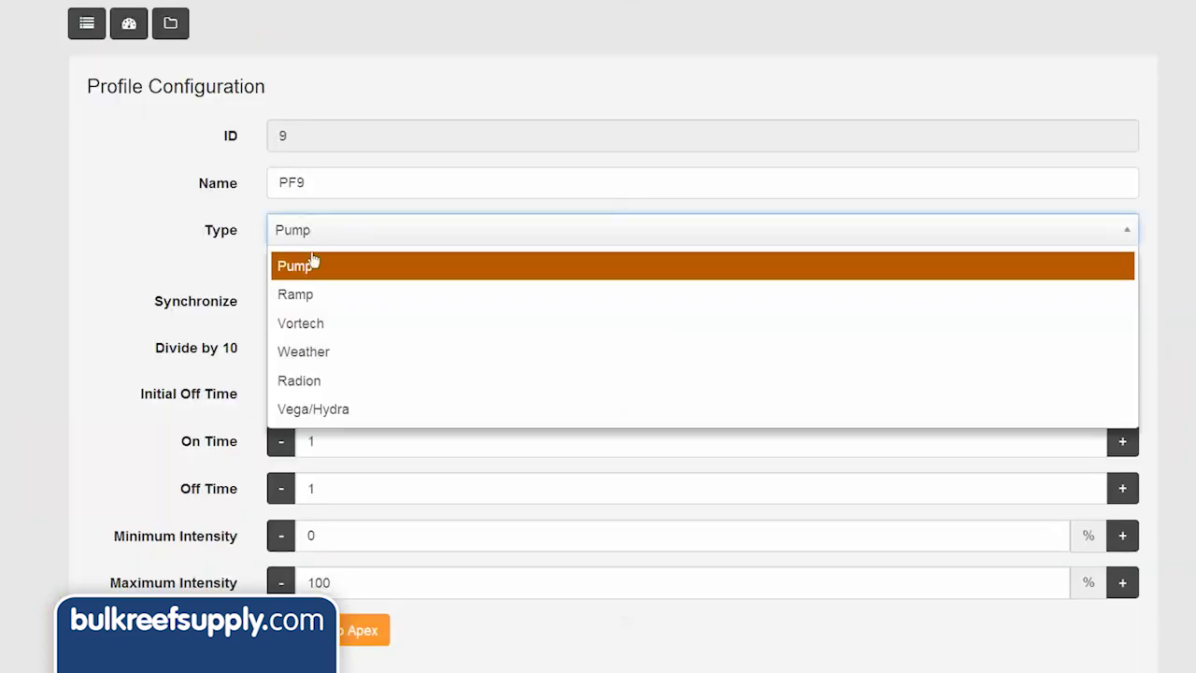
pyautogui.click(312, 297)
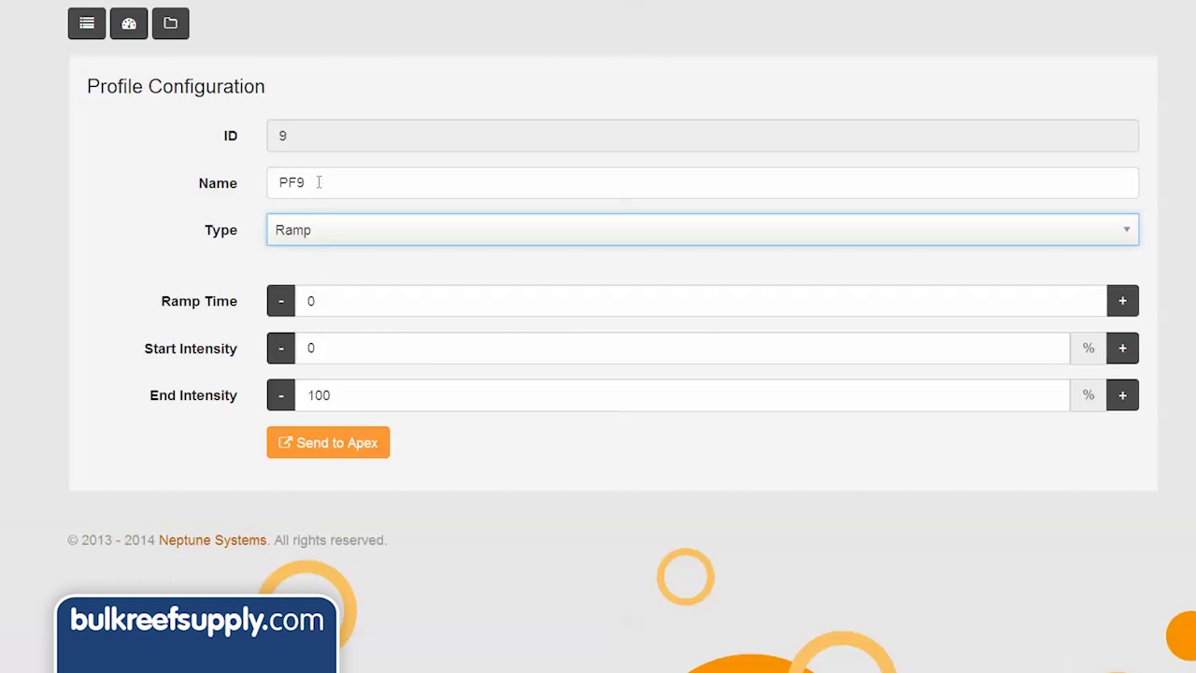
pyautogui.moveTo(321, 182); pyautogui.dragTo(232, 195)
pyautogui.write('KessilDawn')
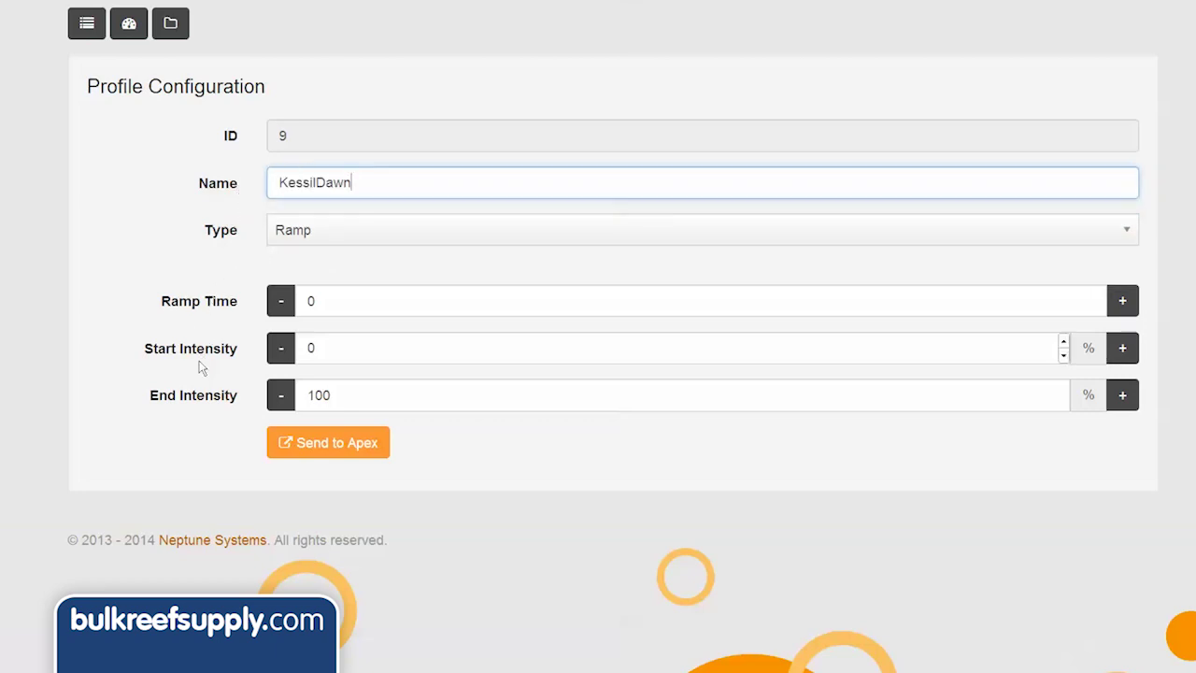
pyautogui.doubleClick(319, 348)
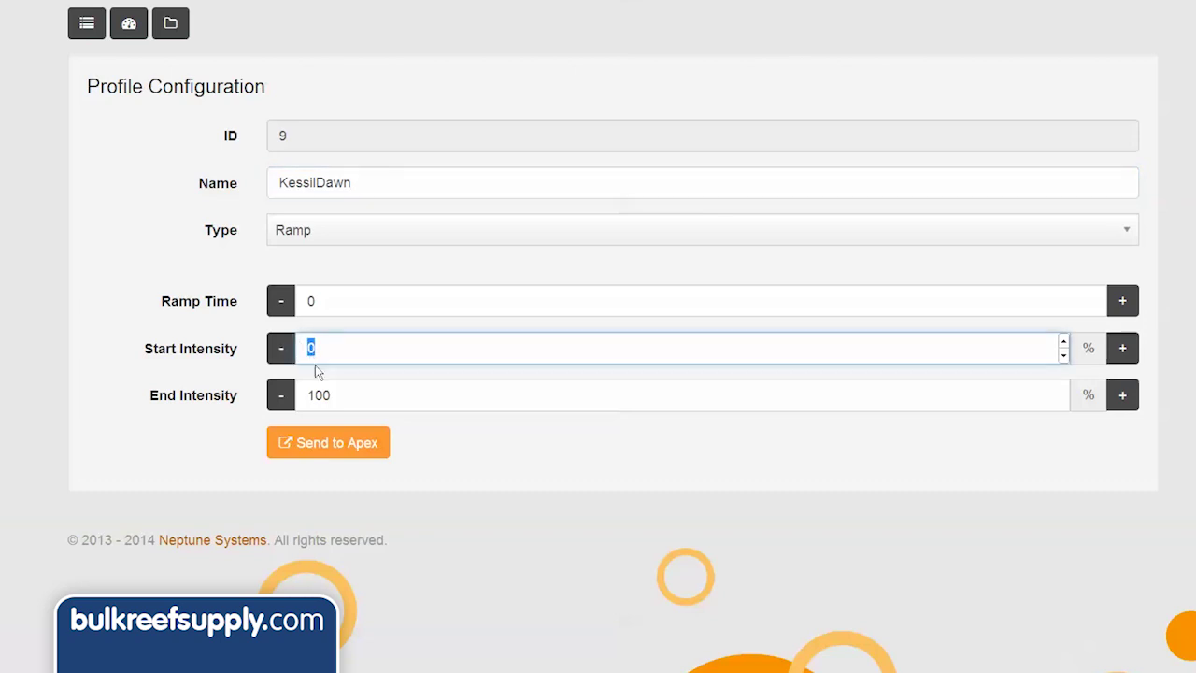
pyautogui.doubleClick(354, 399)
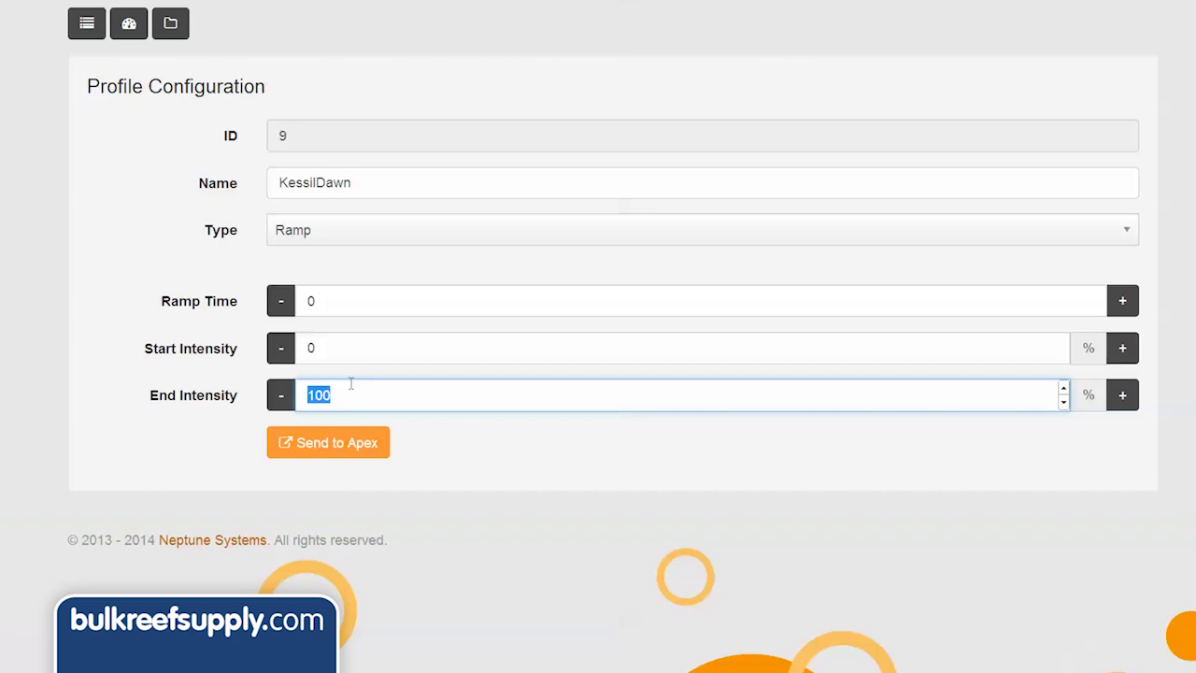
pyautogui.doubleClick(339, 301)
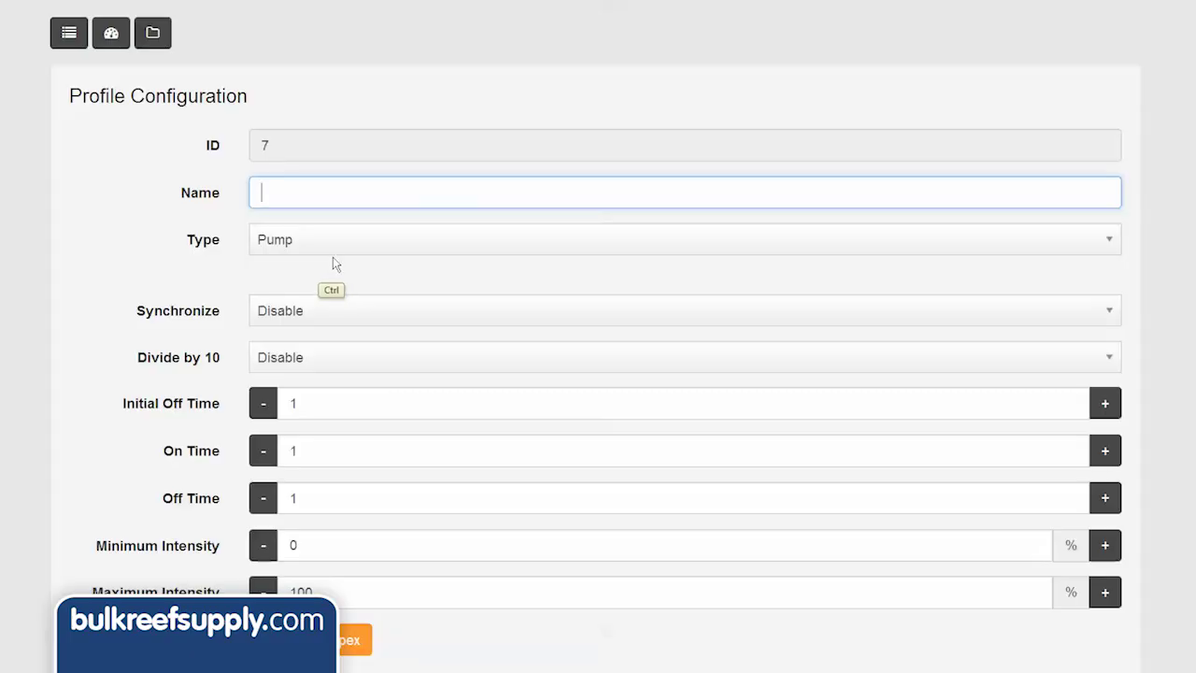
# Step: Set profile 7 to a KessilDusk Ramp: start 100%, end 0%, ramp time 120
pyautogui.write('KessilDusk')
pyautogui.click(325, 239)
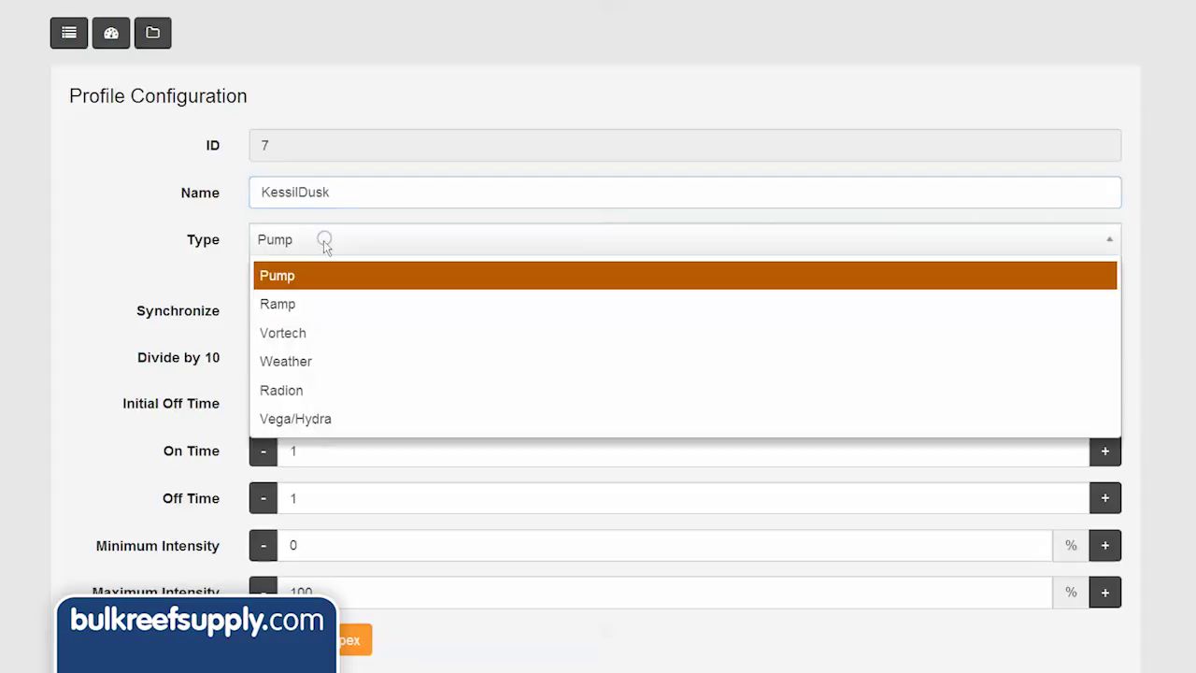
pyautogui.click(315, 305)
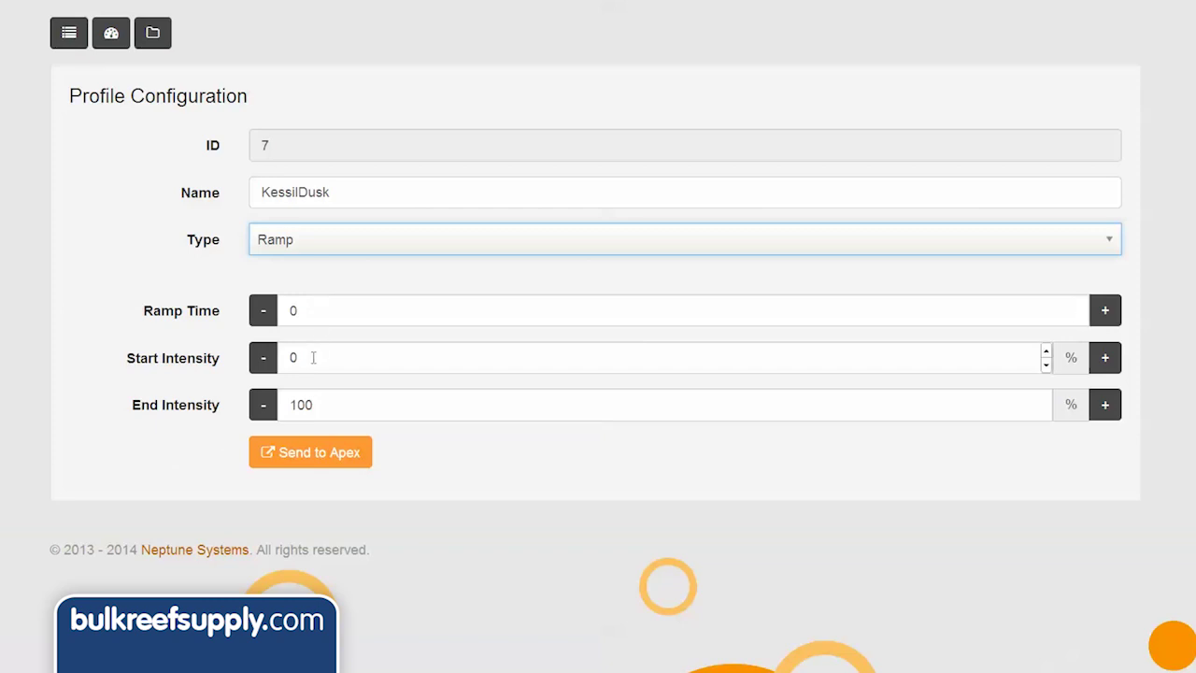
pyautogui.moveTo(312, 358); pyautogui.dragTo(270, 367)
pyautogui.write('100')
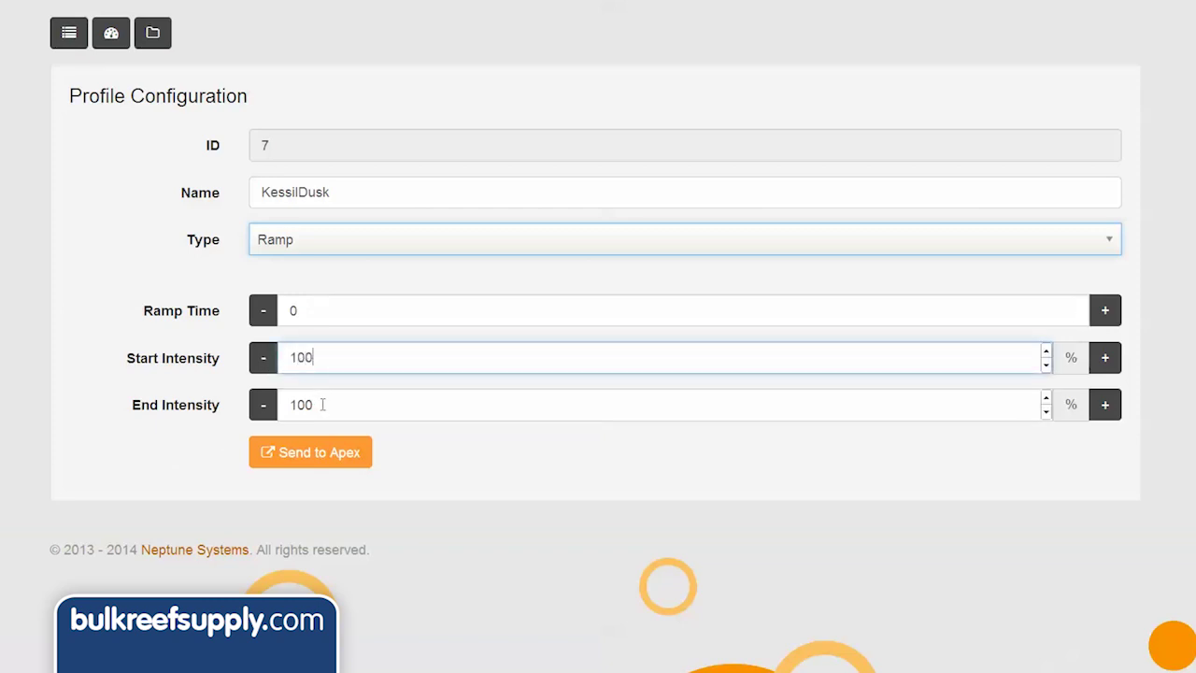
pyautogui.press('Tab')
pyautogui.write('0')
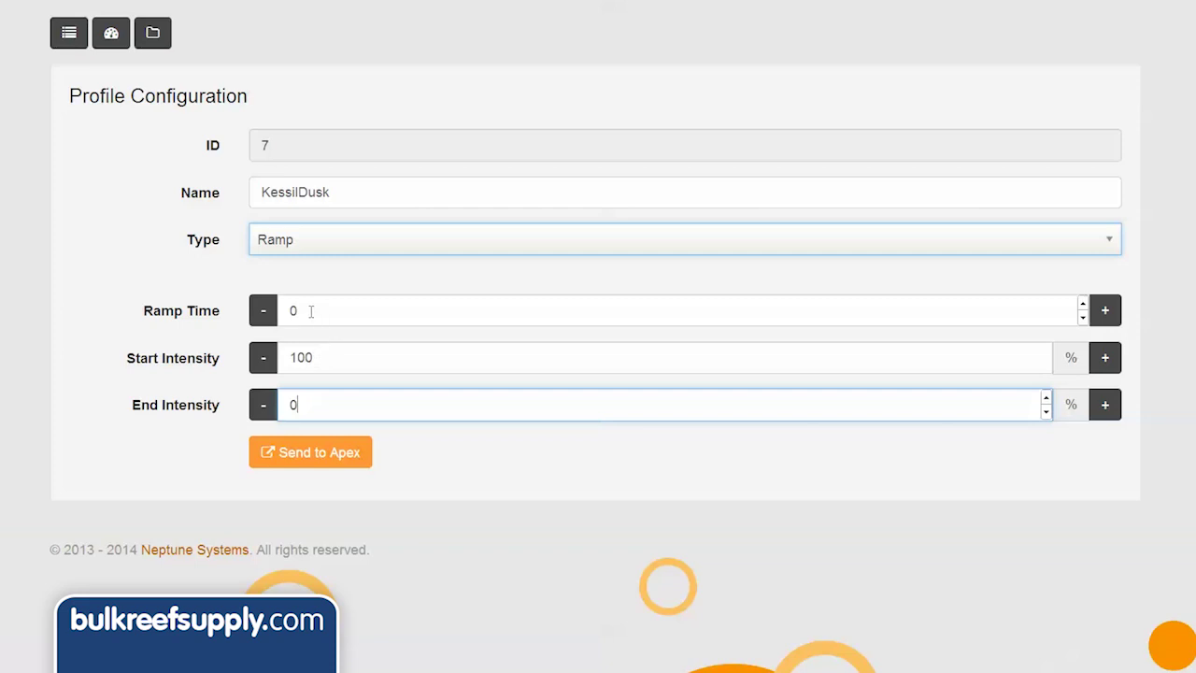
pyautogui.moveTo(315, 311); pyautogui.dragTo(286, 313)
pyautogui.write('12')
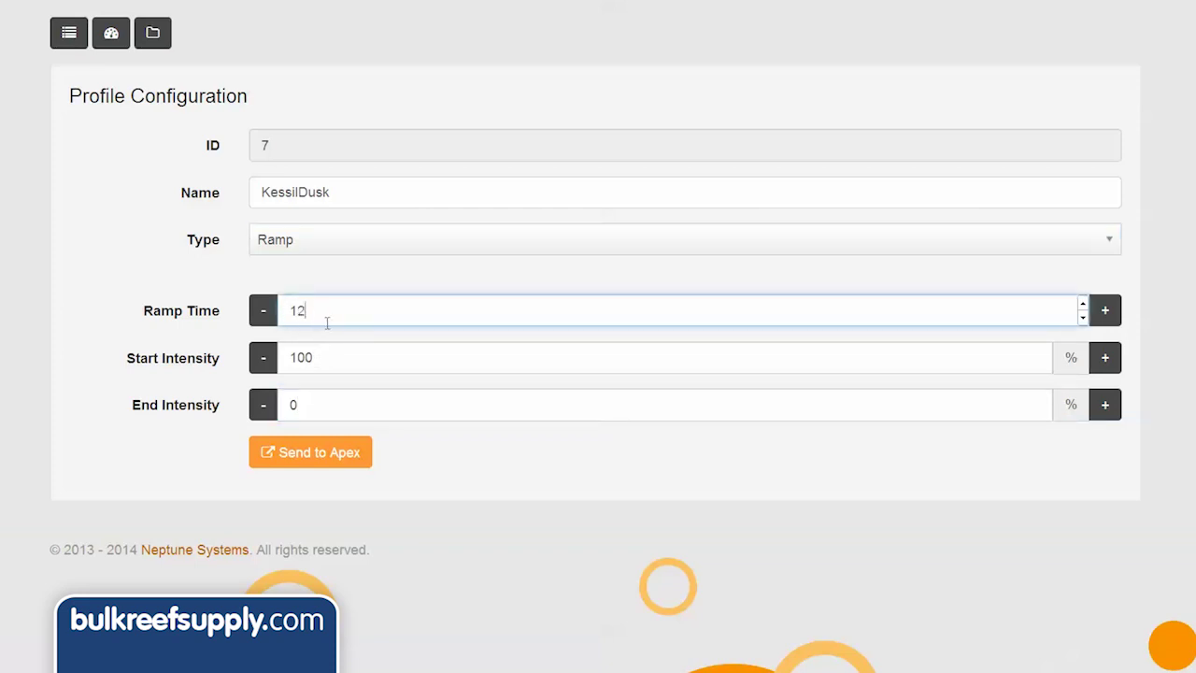
pyautogui.write('0')
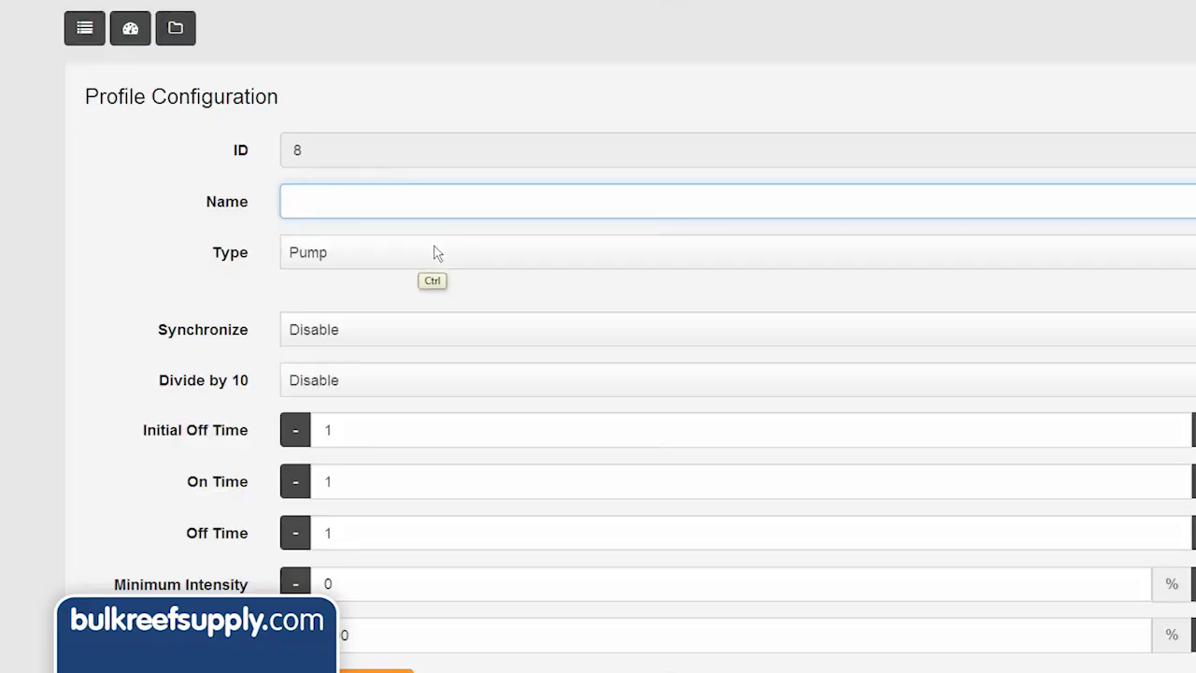
# Step: Set profile 8 to a KdawnColor Ramp ending at 90% with ramp time 180
pyautogui.write('KdawnColor')
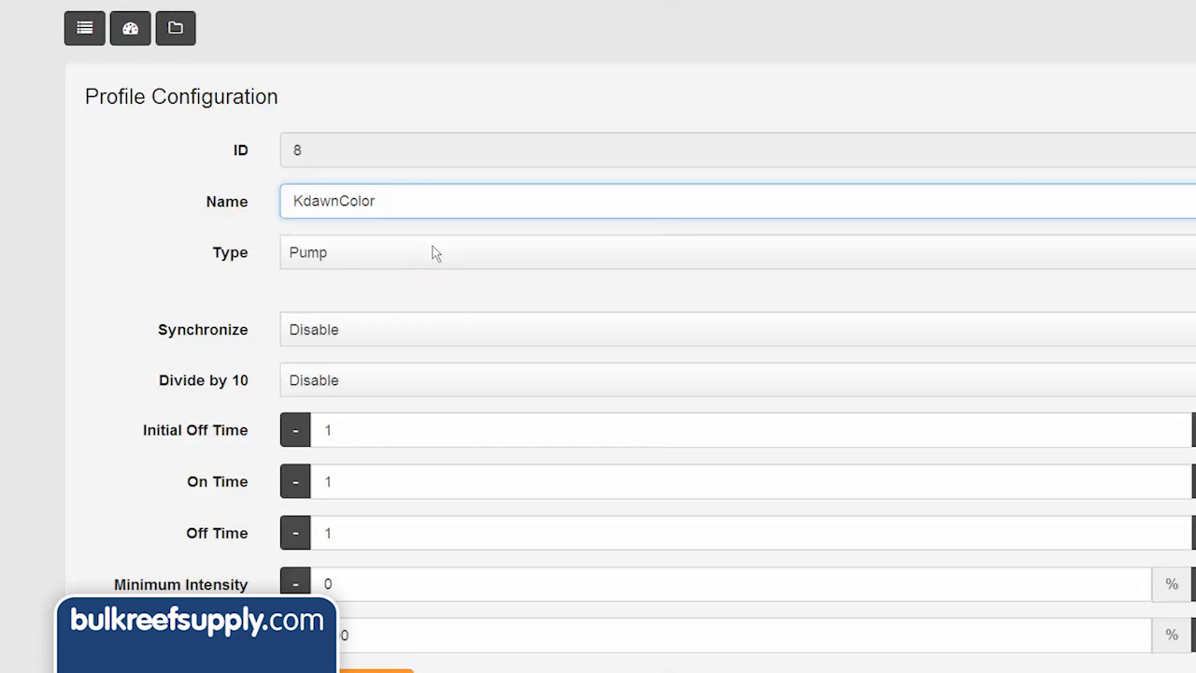
pyautogui.click(437, 253)
pyautogui.click(407, 331)
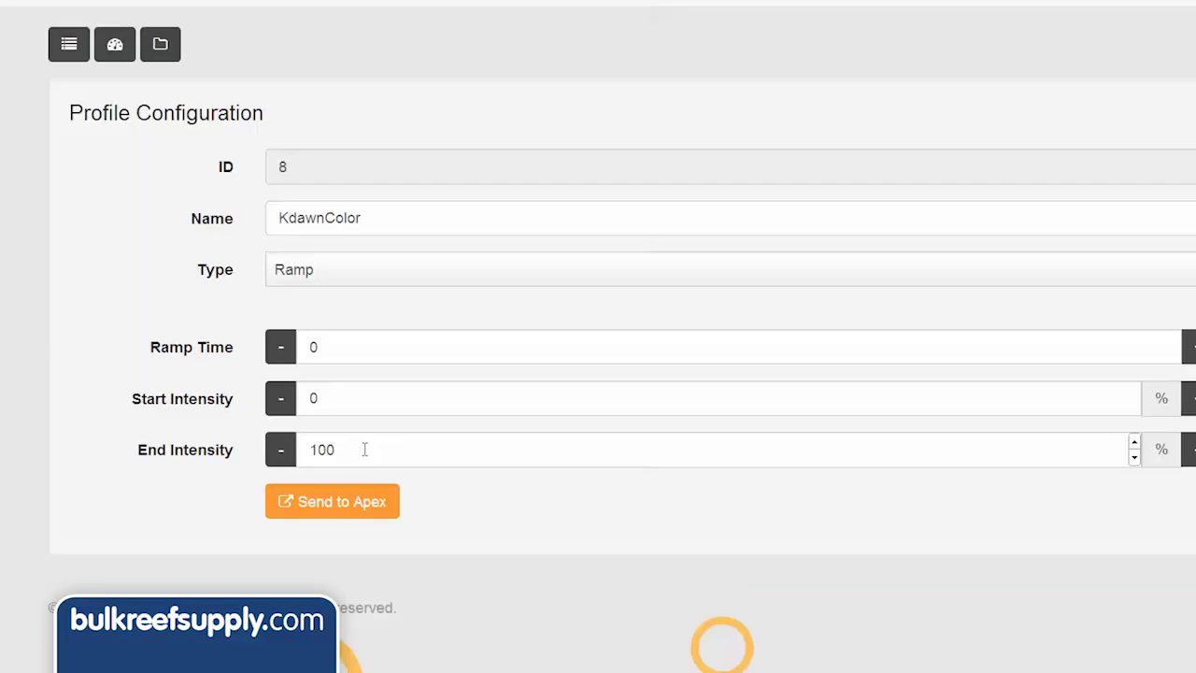
pyautogui.moveTo(343, 451); pyautogui.dragTo(299, 450)
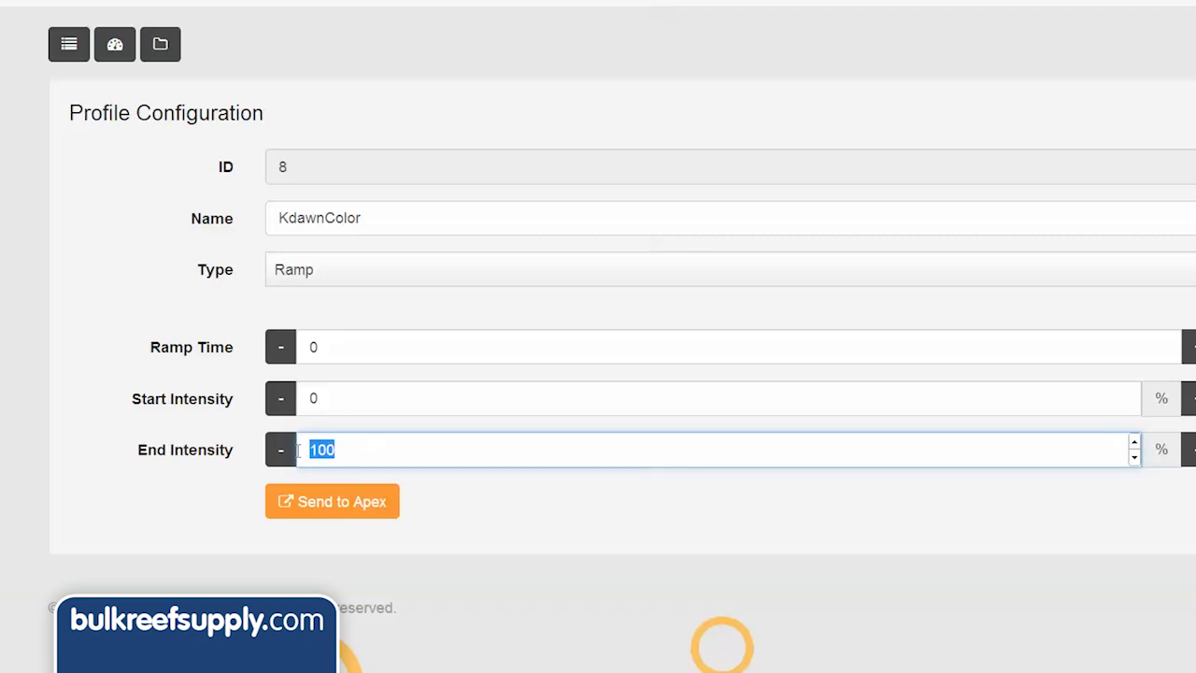
pyautogui.write('90')
pyautogui.moveTo(337, 350); pyautogui.dragTo(299, 349)
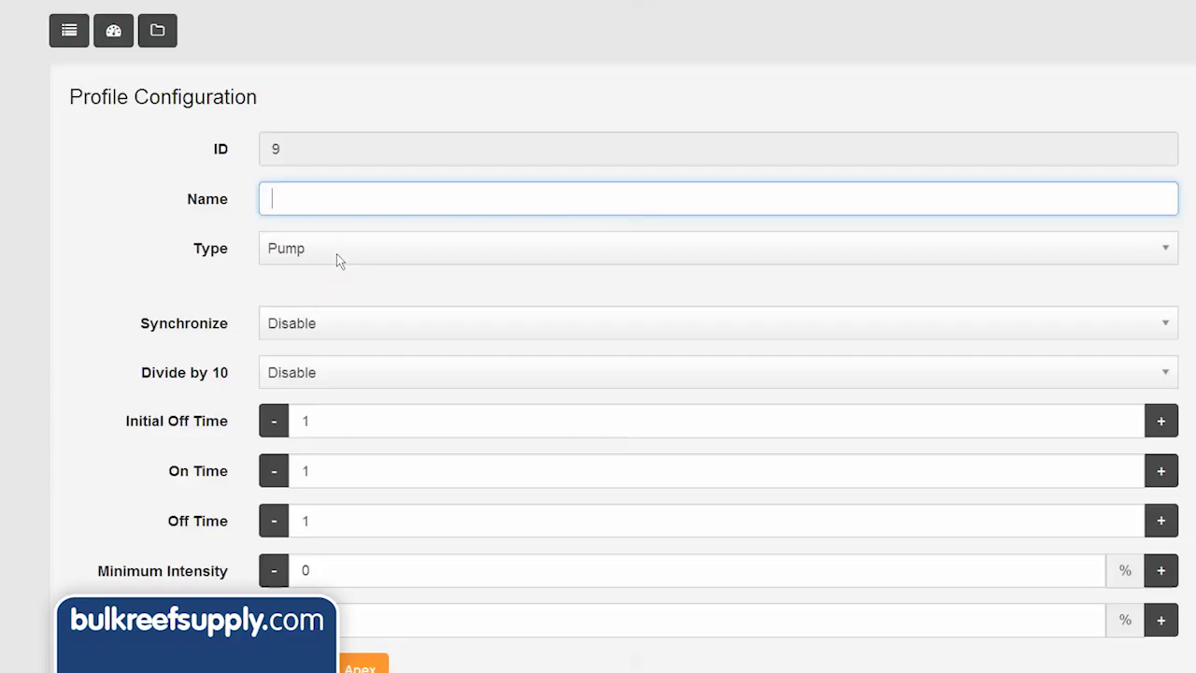
# Step: Set profile 9 to a KduskColor Ramp: ramp time 180, start 90%, end 0%
pyautogui.write('KduskColor')
pyautogui.click(336, 251)
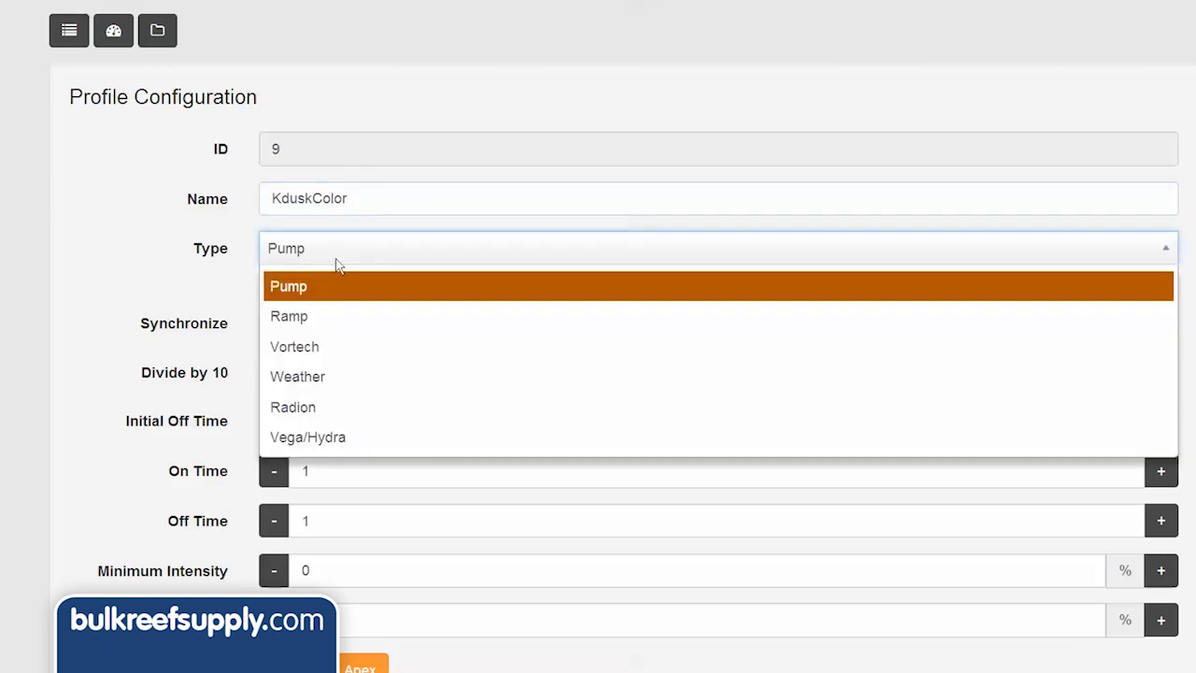
pyautogui.click(333, 315)
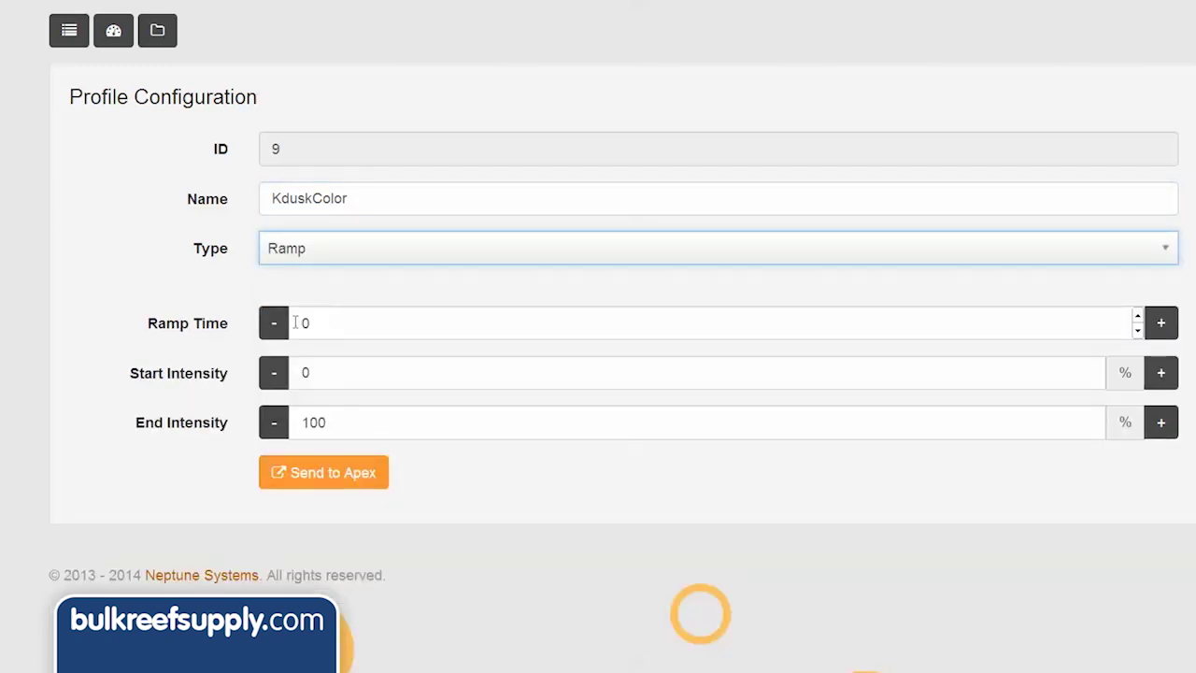
pyautogui.doubleClick(298, 324)
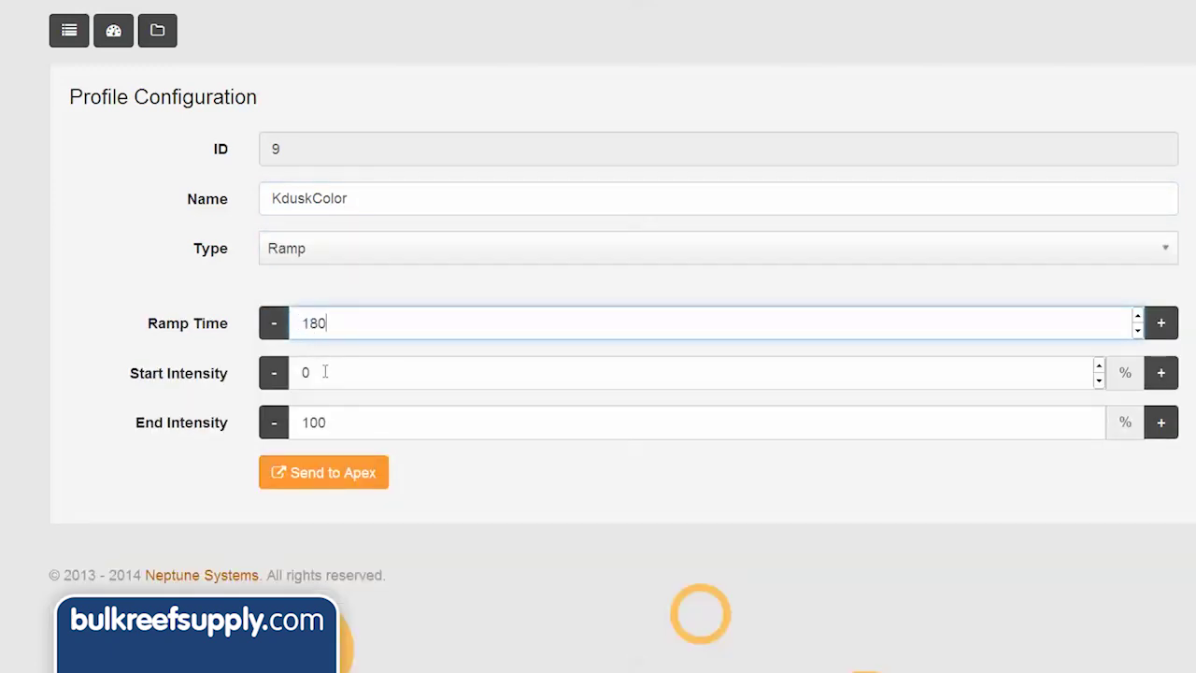
pyautogui.moveTo(325, 372); pyautogui.dragTo(292, 374)
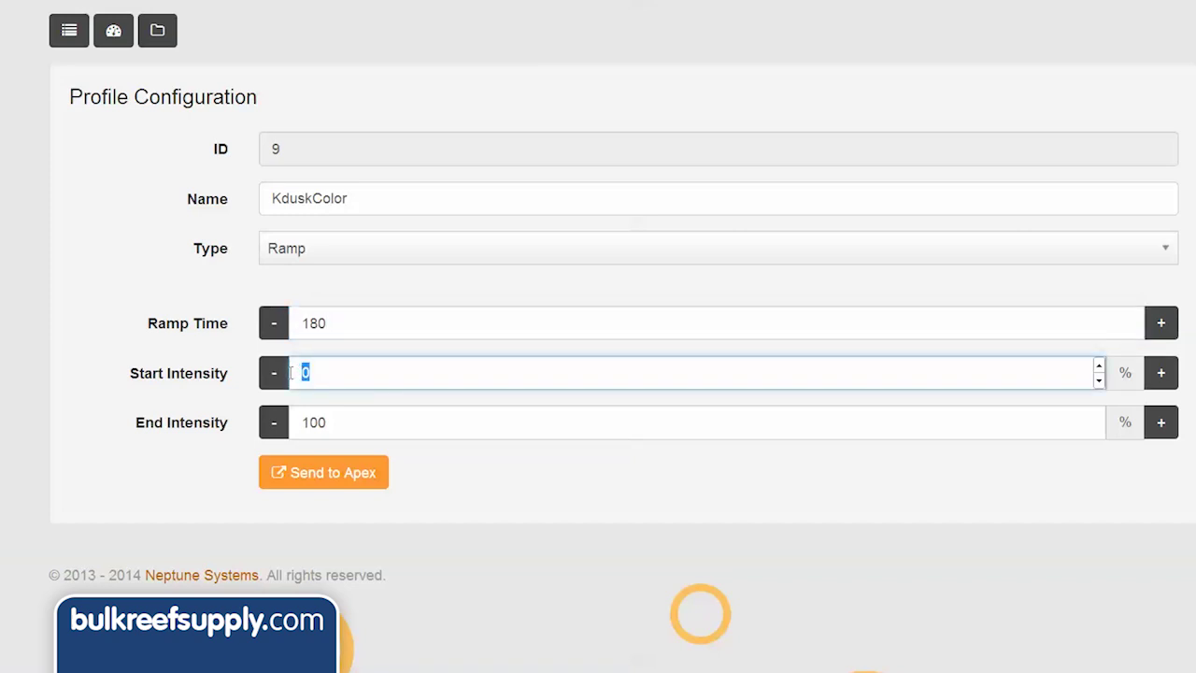
pyautogui.moveTo(342, 422); pyautogui.dragTo(279, 426)
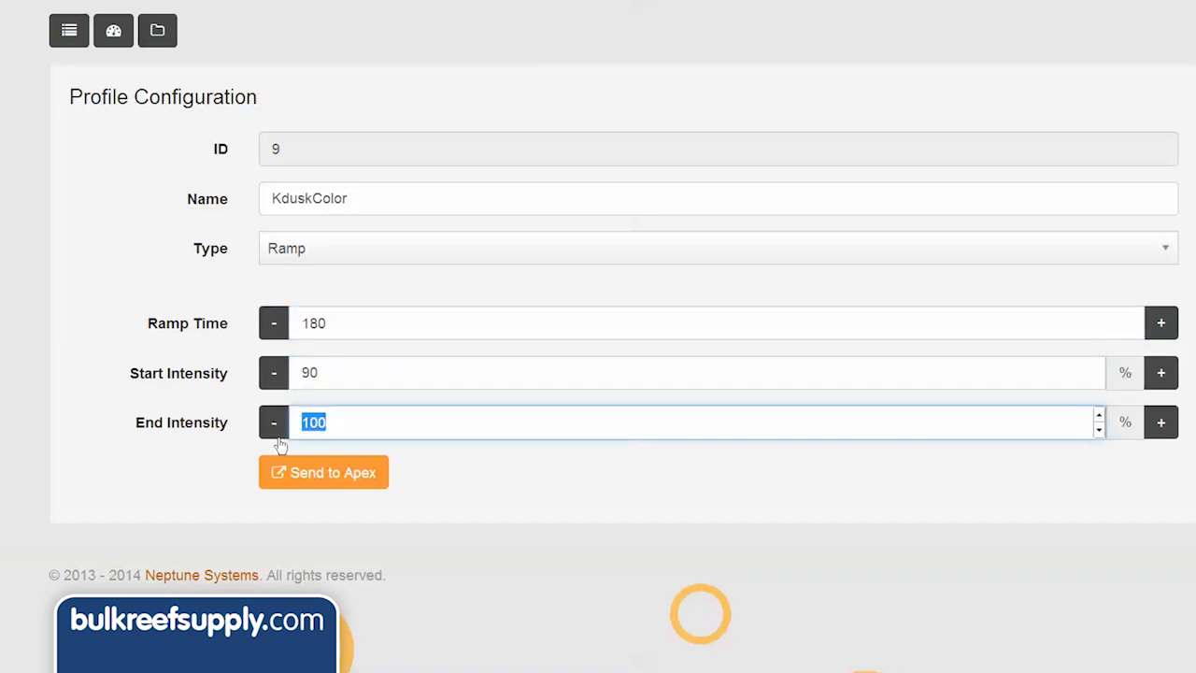
pyautogui.write('0')
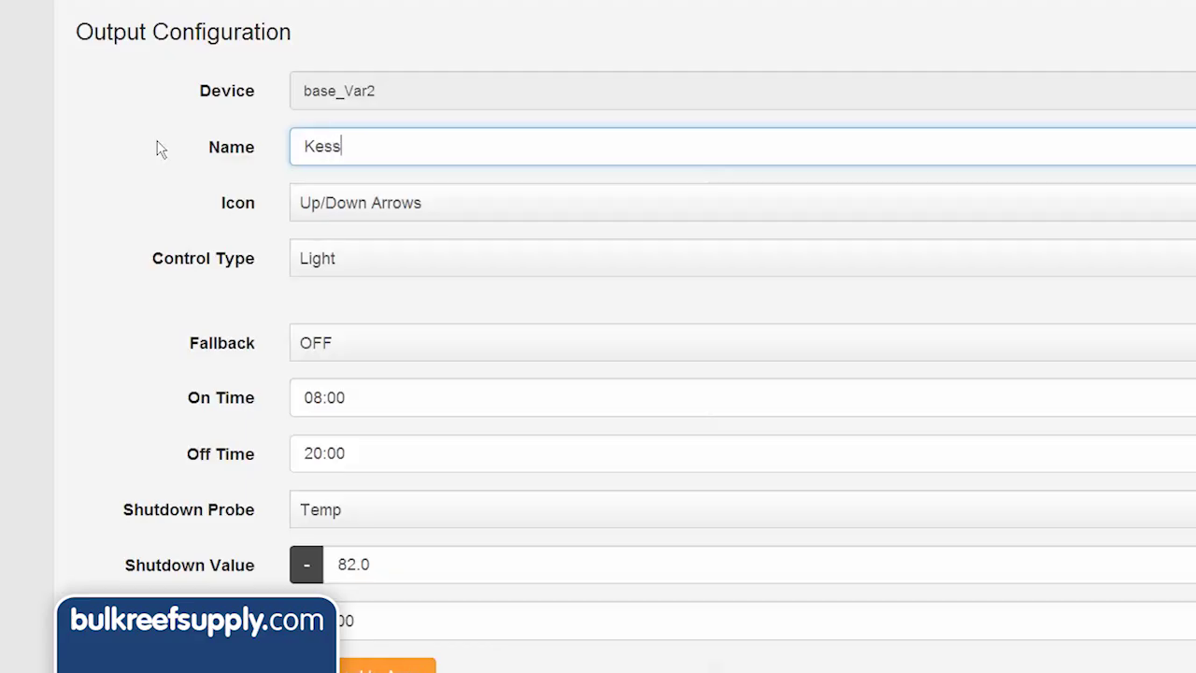
# Step: Rename output base_Var2 to KessilPower and switch its control type to Advanced
pyautogui.write('r')
pyautogui.click(488, 264)
pyautogui.click(445, 308)
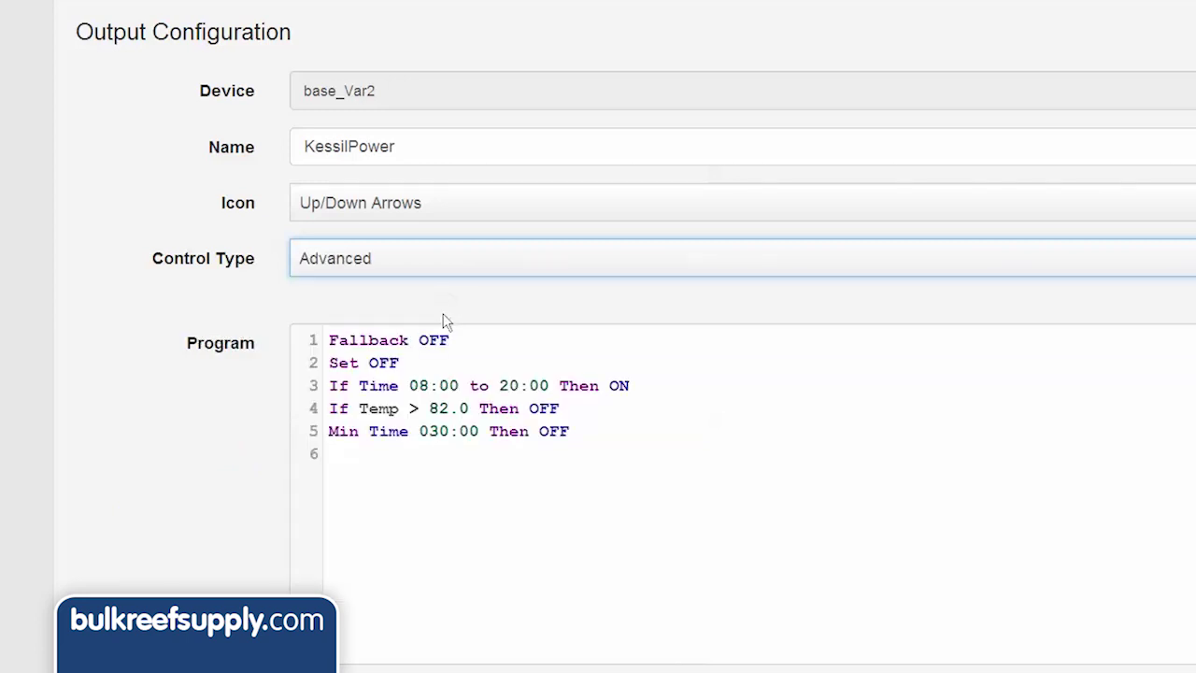
# Step: Replace KessilPower's program with 'set OFF' and 'If Time 09:00 to 16:00 Then KessilDawn'
pyautogui.click(622, 465)
pyautogui.hotkey('ctrl', 'a')
pyautogui.write('s')
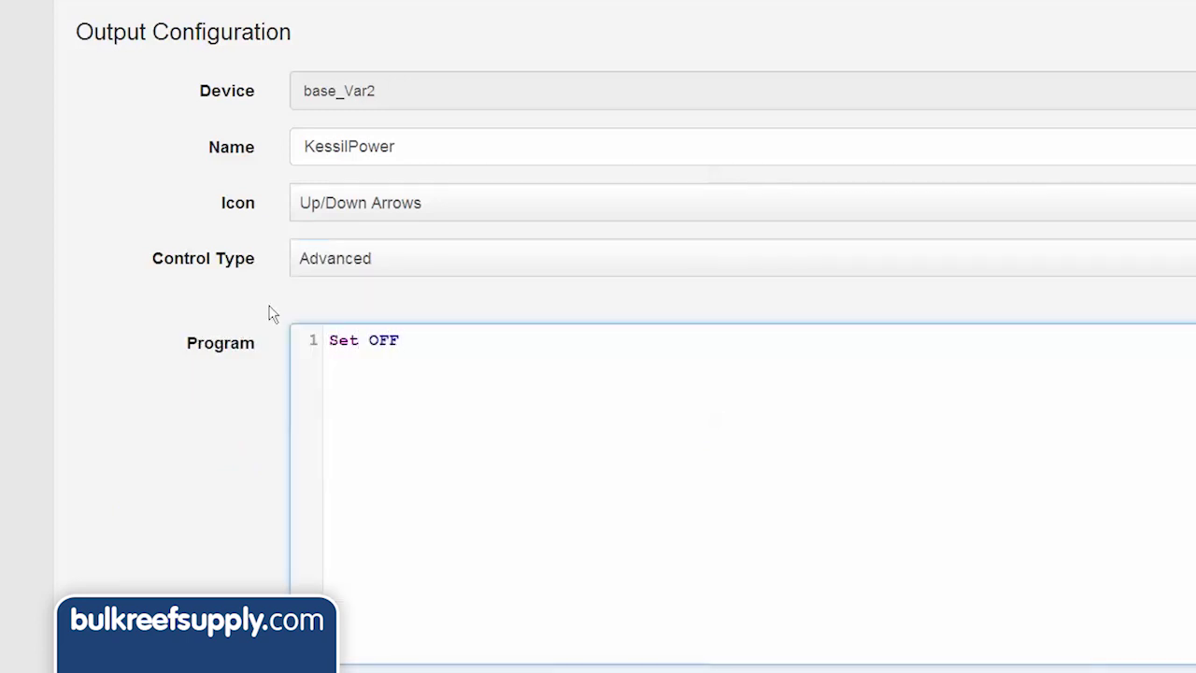
pyautogui.write('et OFF')
pyautogui.press('Return')
pyautogui.write('If Time 09:00 to 16:00 Then KessilDawn')
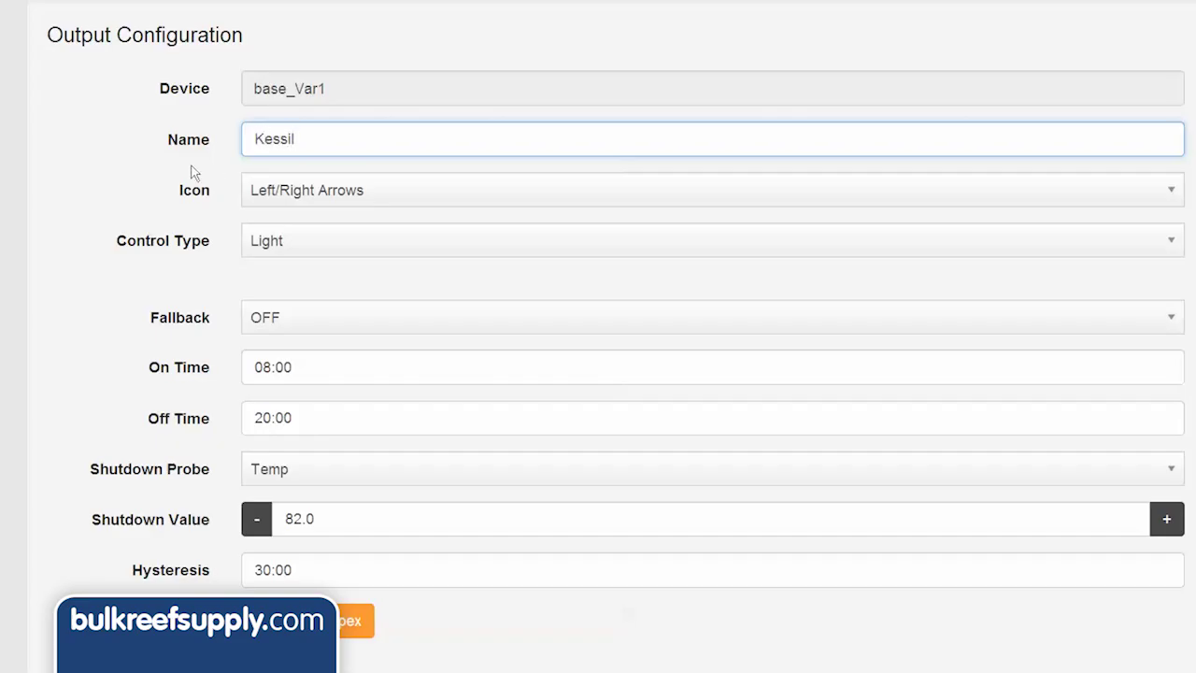
# Step: Rename base_Var1 to KessilColor, make it Advanced, and add the KduskColor 15:00–18:00 time line
pyautogui.write('Color')
pyautogui.click(301, 250)
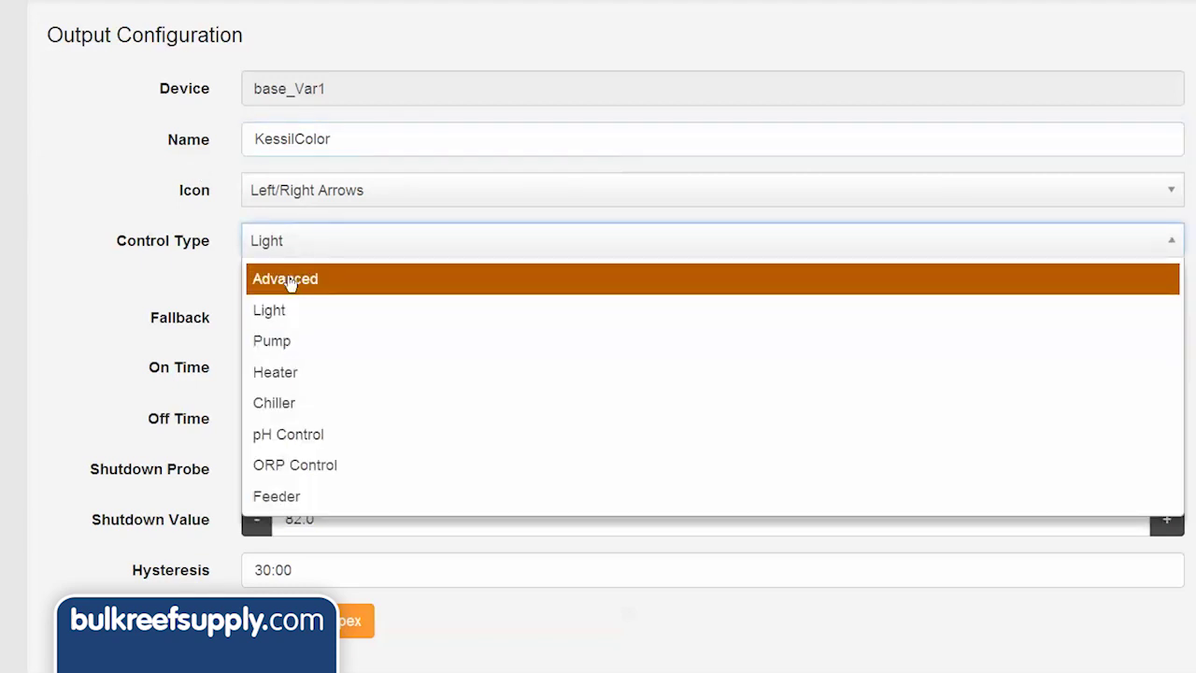
pyautogui.click(267, 277)
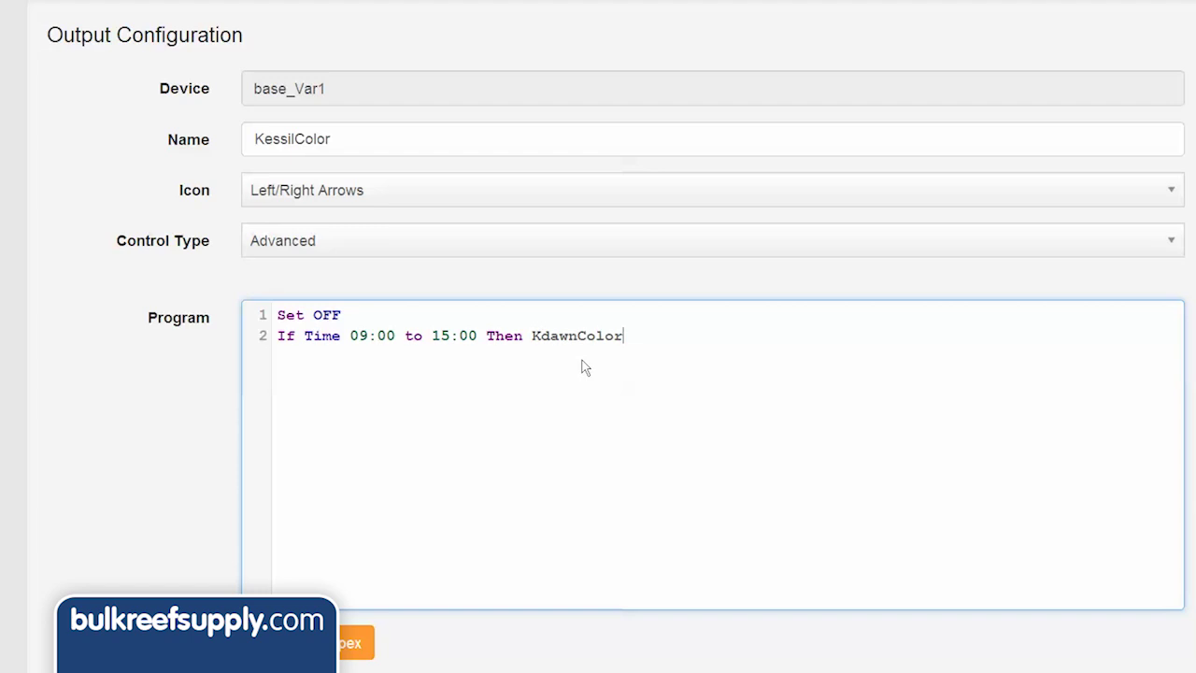
pyautogui.press('Return')
pyautogui.write('If Time 15:00 to 18:00 Then KduskColor')
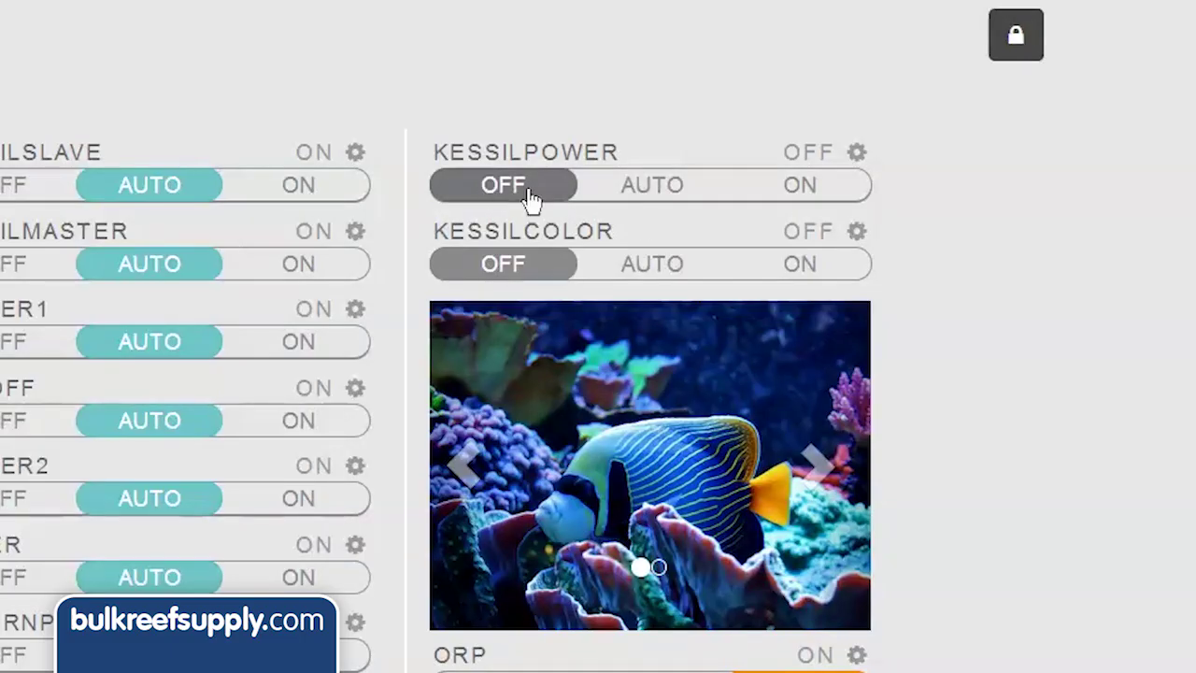
# Step: Switch the Kessil outputs to AUTO on the dashboard
pyautogui.click(532, 197)
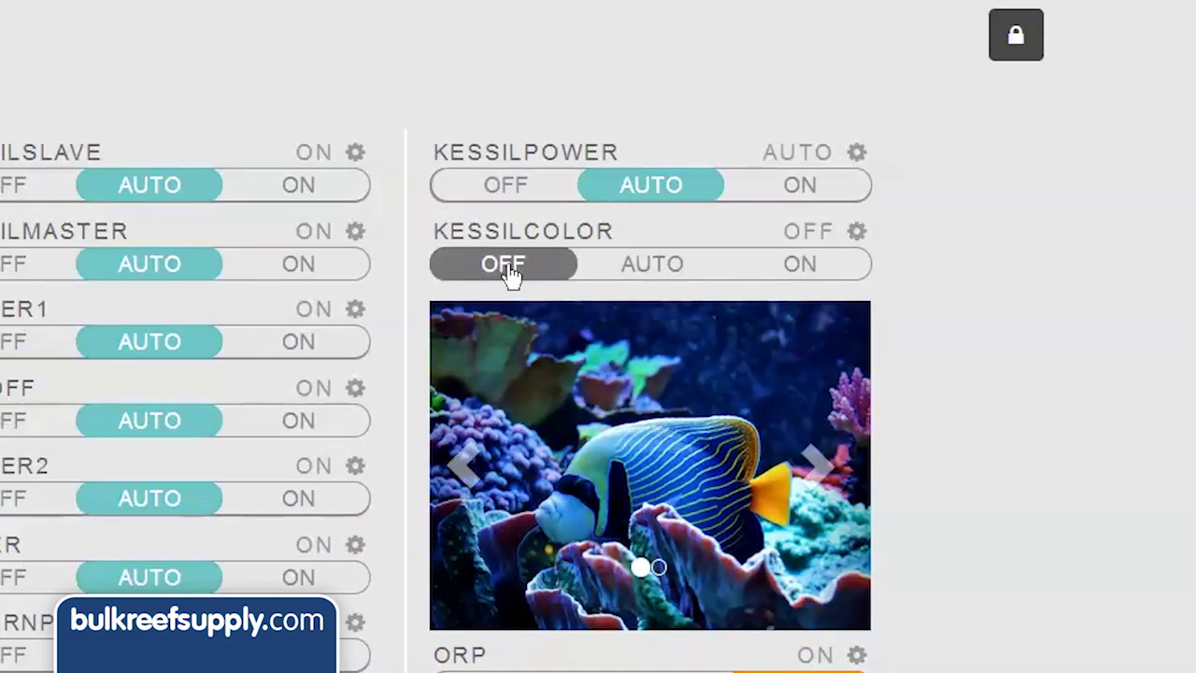